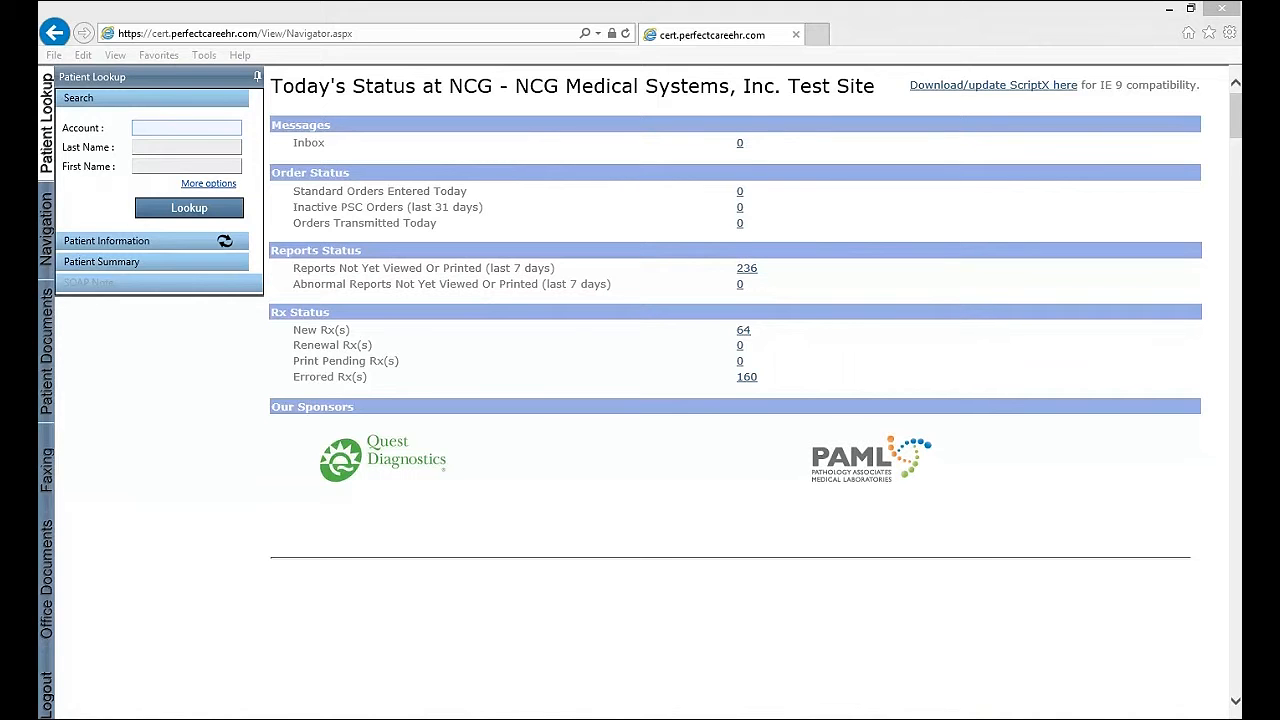
- Look up the patient by entering the patient's account number in the search
{"action": "left_click", "coordinate": [147, 124]}
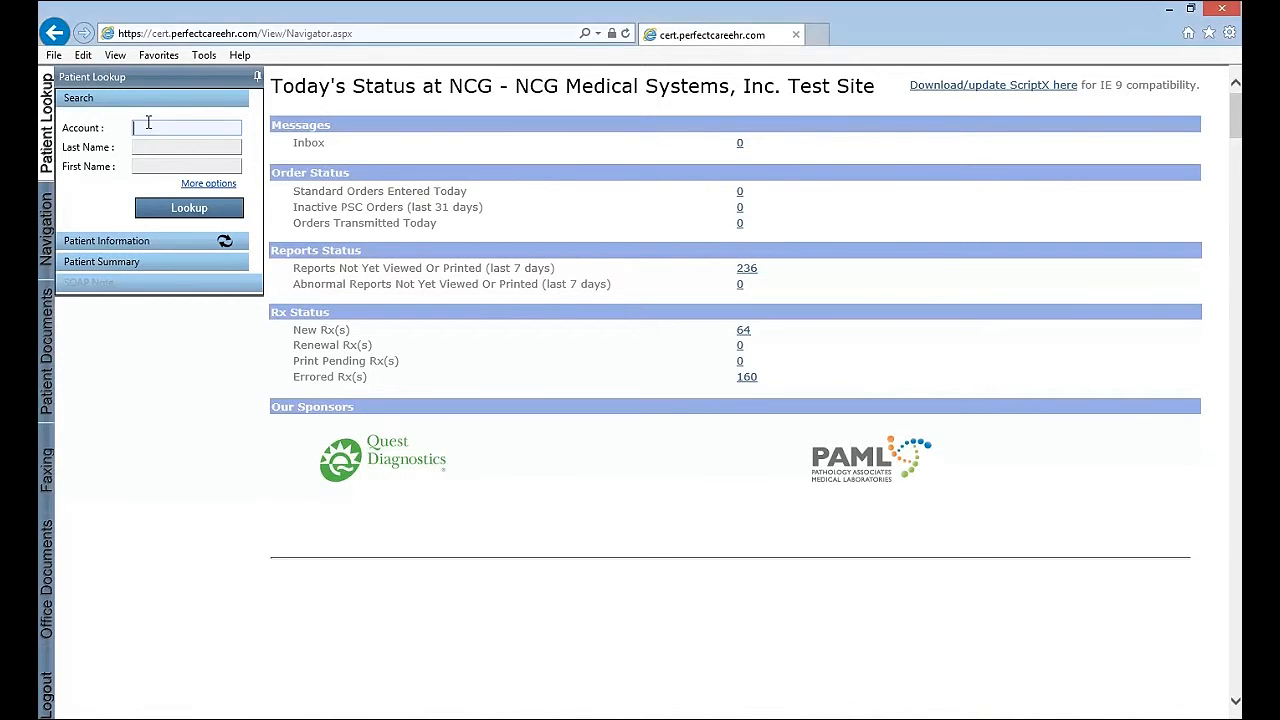
{"action": "type", "text": "11"}
{"action": "key", "text": "Return"}
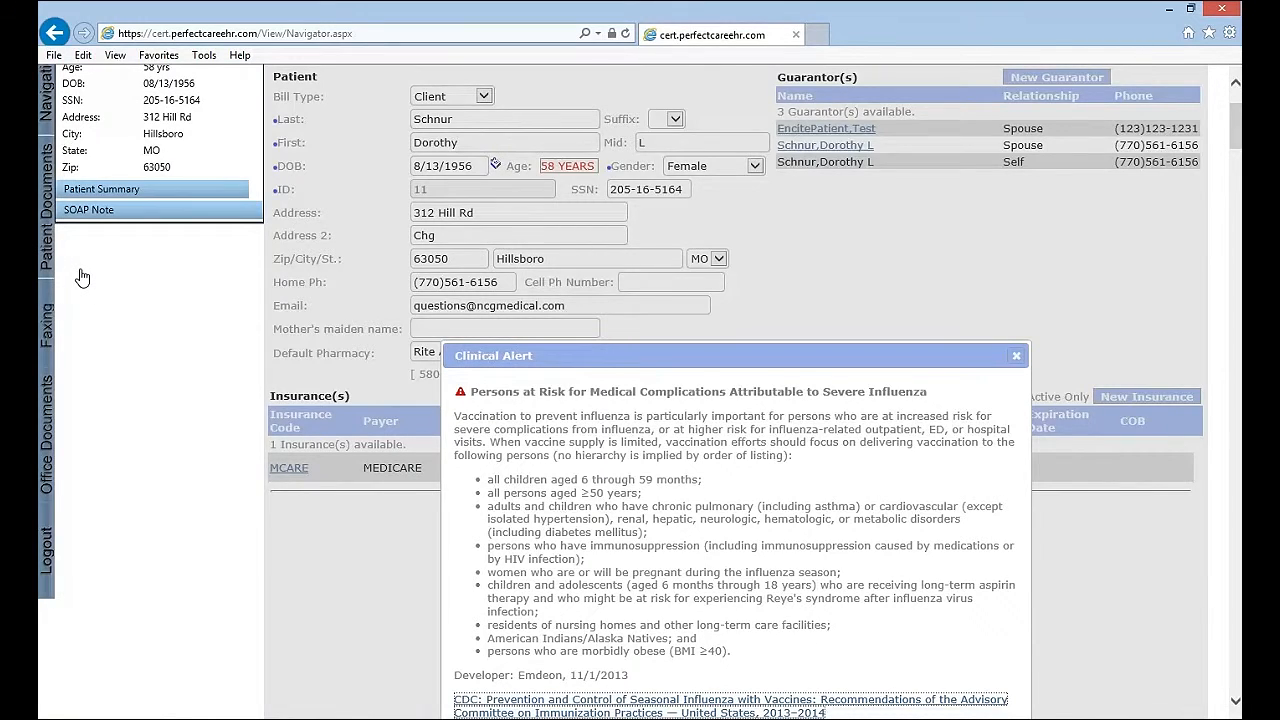
- Open the Other category of the patient's documents and start a new scan for it
{"action": "scroll", "coordinate": [99, 179], "scroll_direction": "up", "scroll_amount": 1}
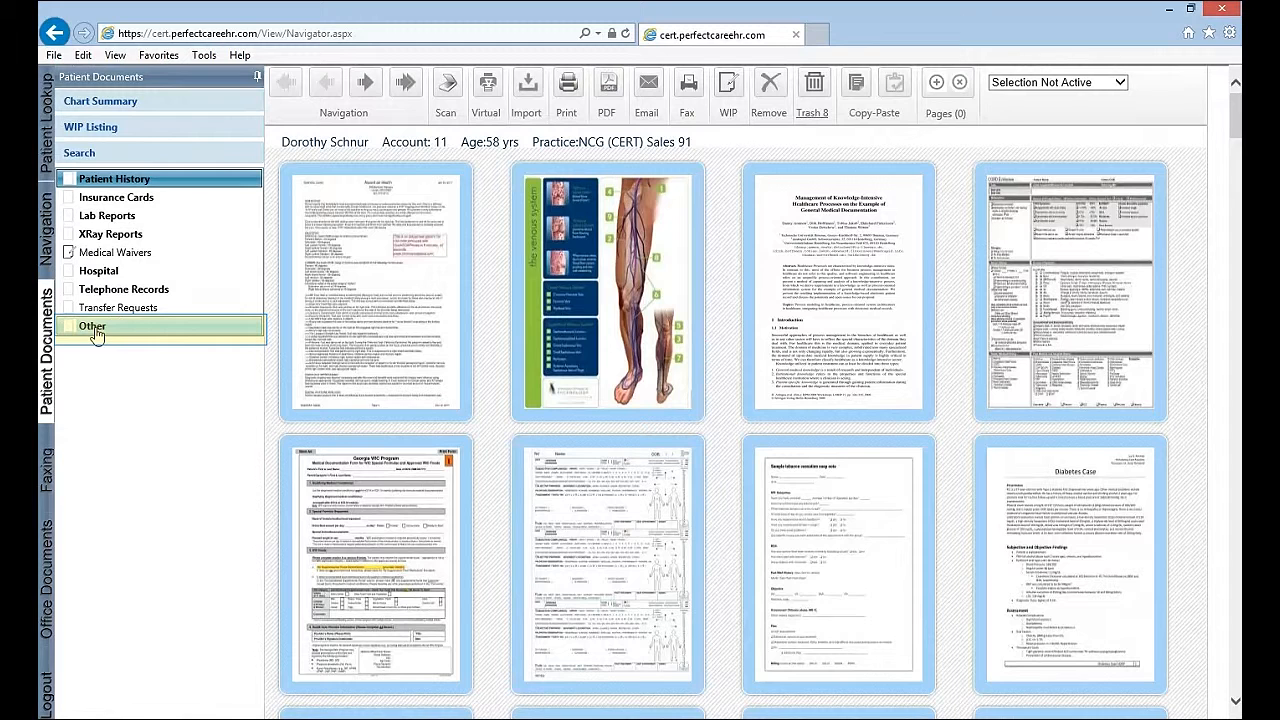
{"action": "left_click", "coordinate": [95, 330]}
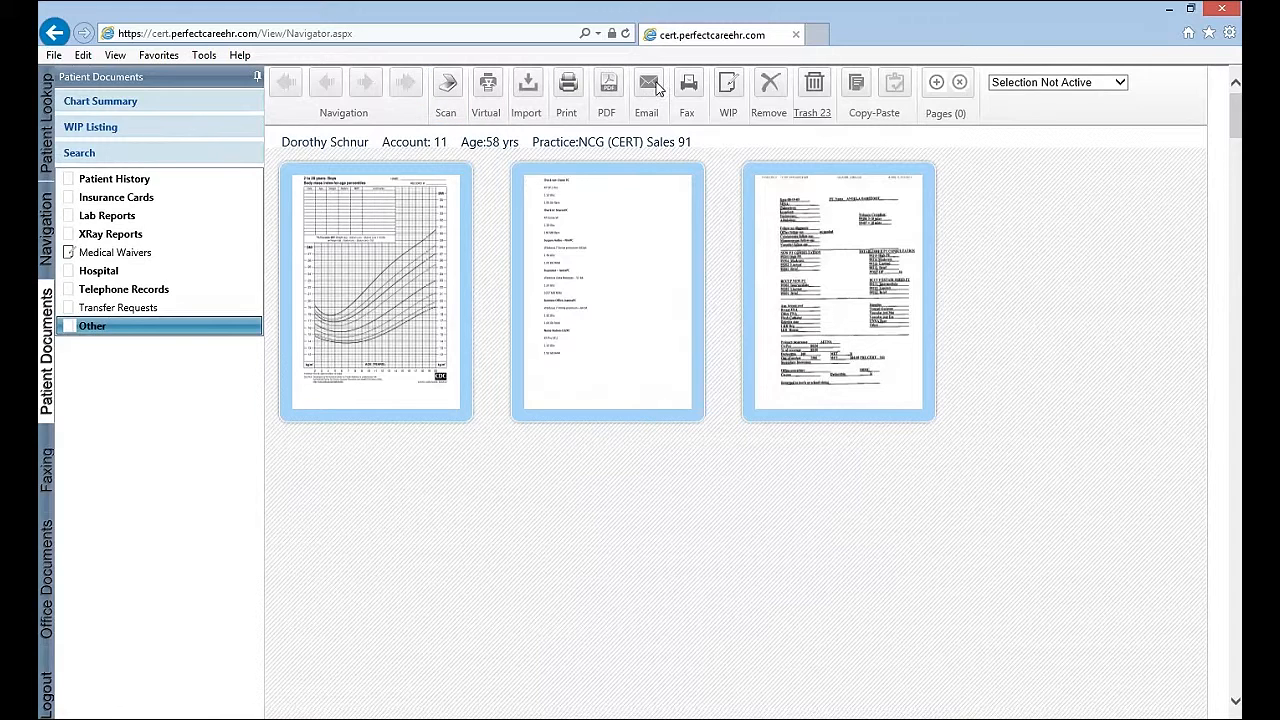
{"action": "left_click", "coordinate": [449, 80]}
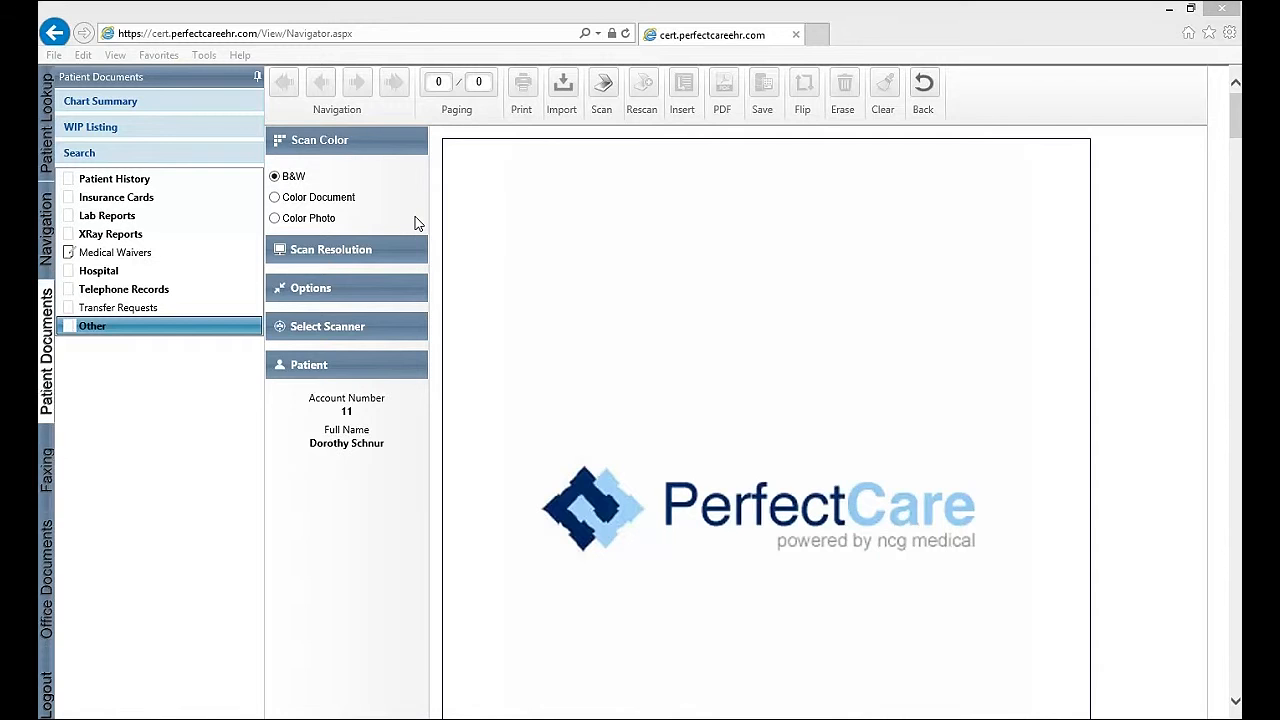
- Expand the scan resolution and scan options settings and check the available paper sizes
{"action": "left_click", "coordinate": [337, 253]}
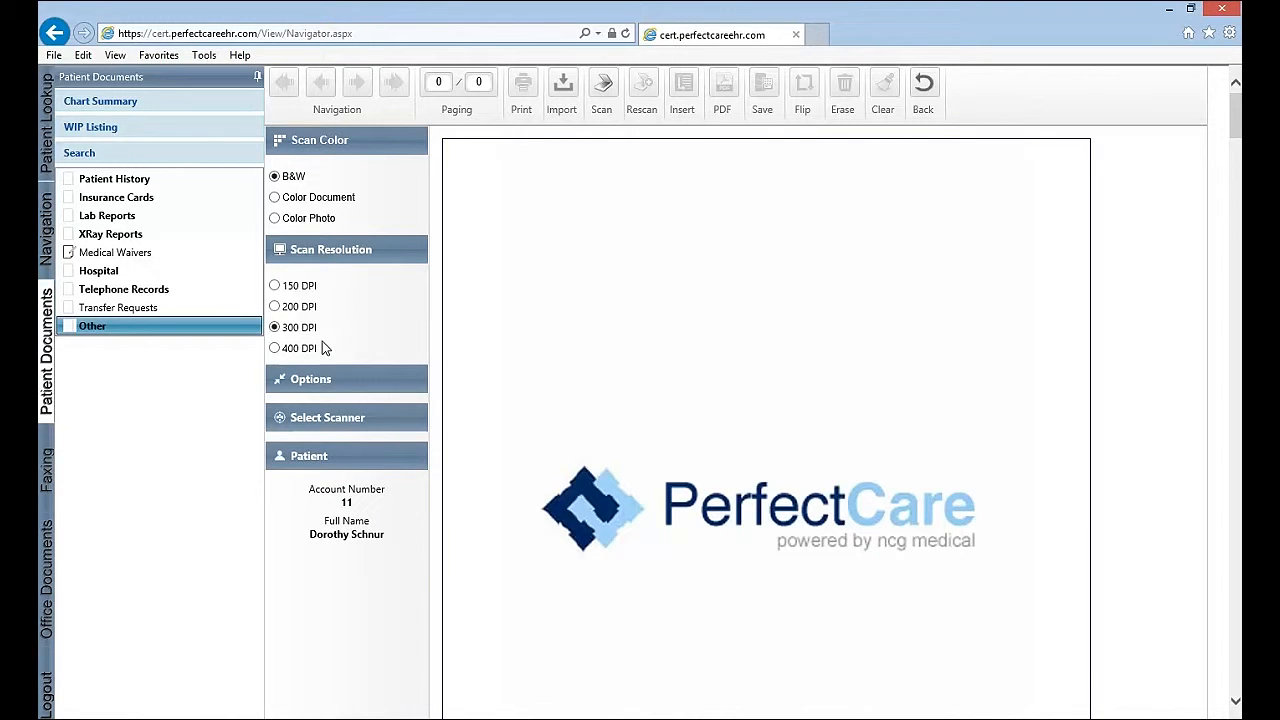
{"action": "left_click", "coordinate": [312, 386]}
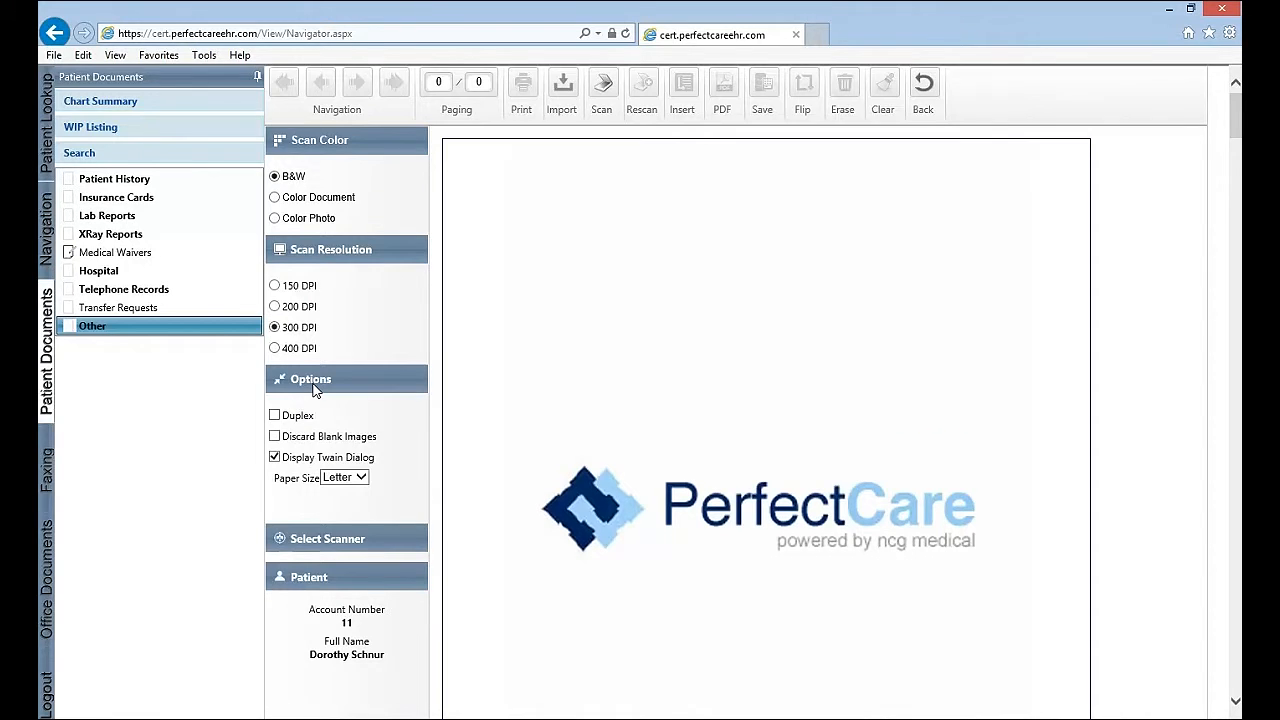
{"action": "scroll", "coordinate": [312, 390], "scroll_direction": "down", "scroll_amount": 1}
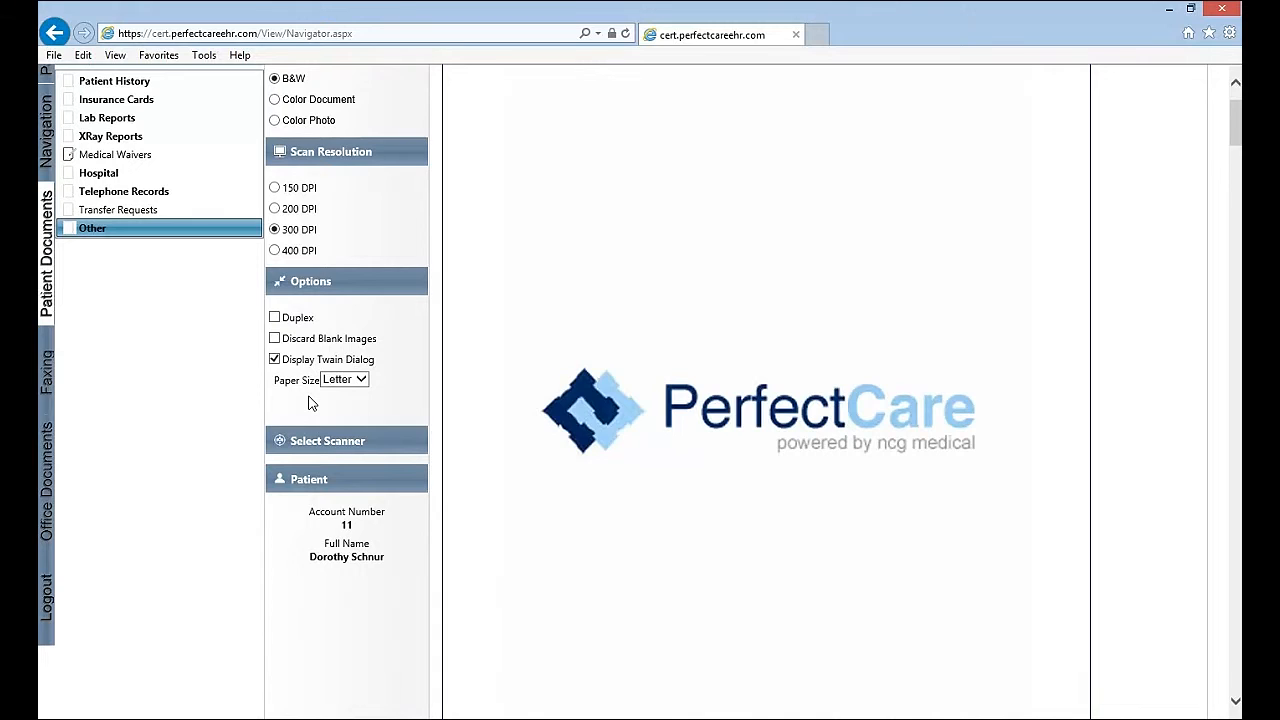
{"action": "left_click", "coordinate": [361, 383]}
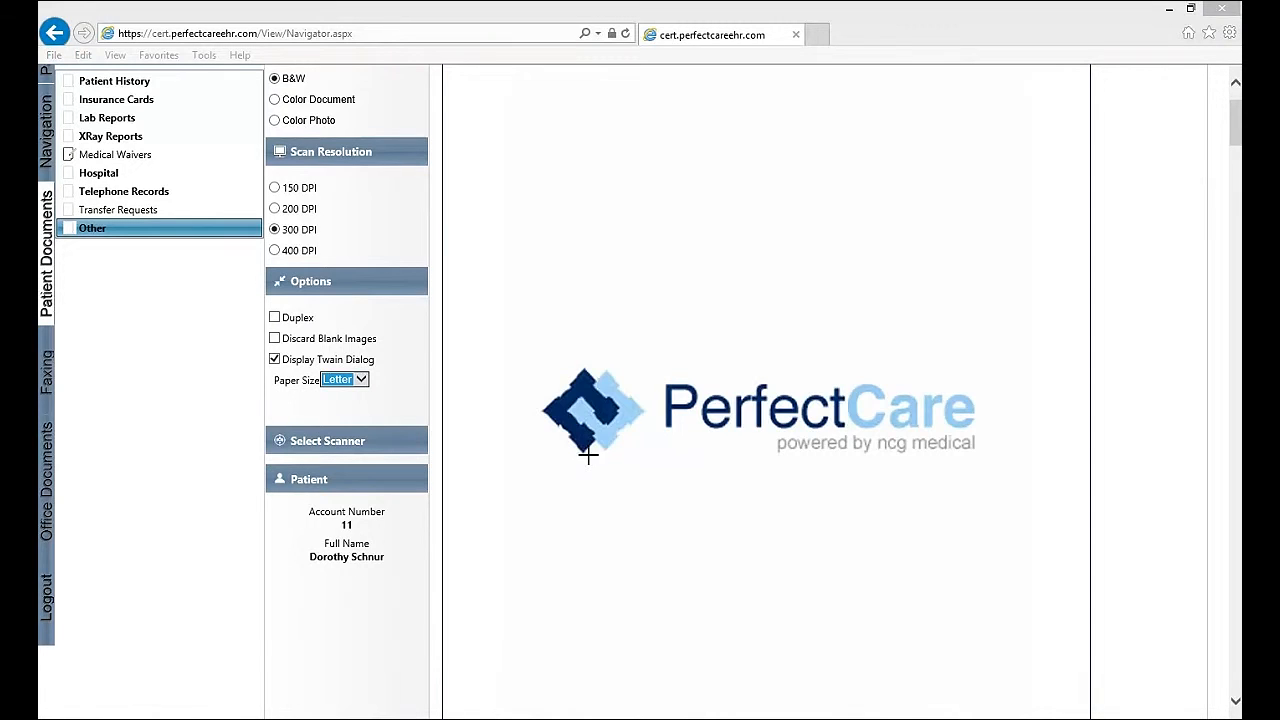
- Choose TWAIN2 FreeImage Software Scanner as the scanner to use
{"action": "left_click", "coordinate": [320, 445]}
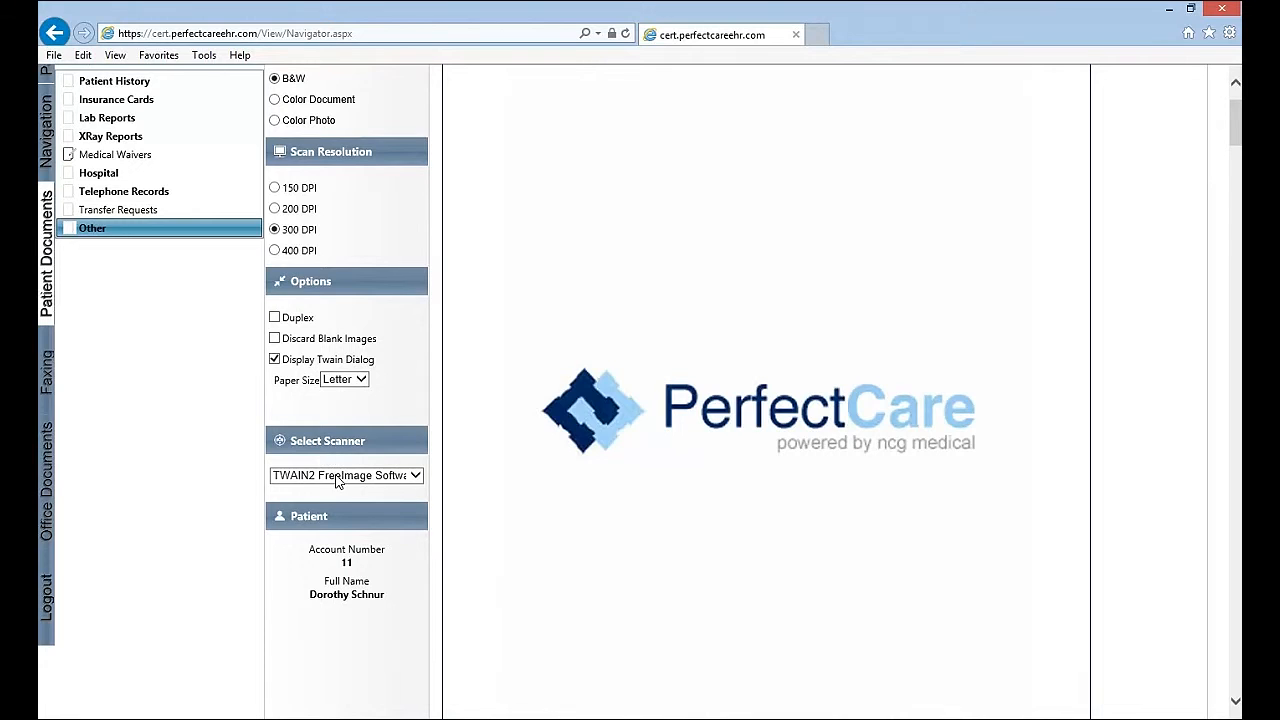
{"action": "left_click", "coordinate": [336, 480]}
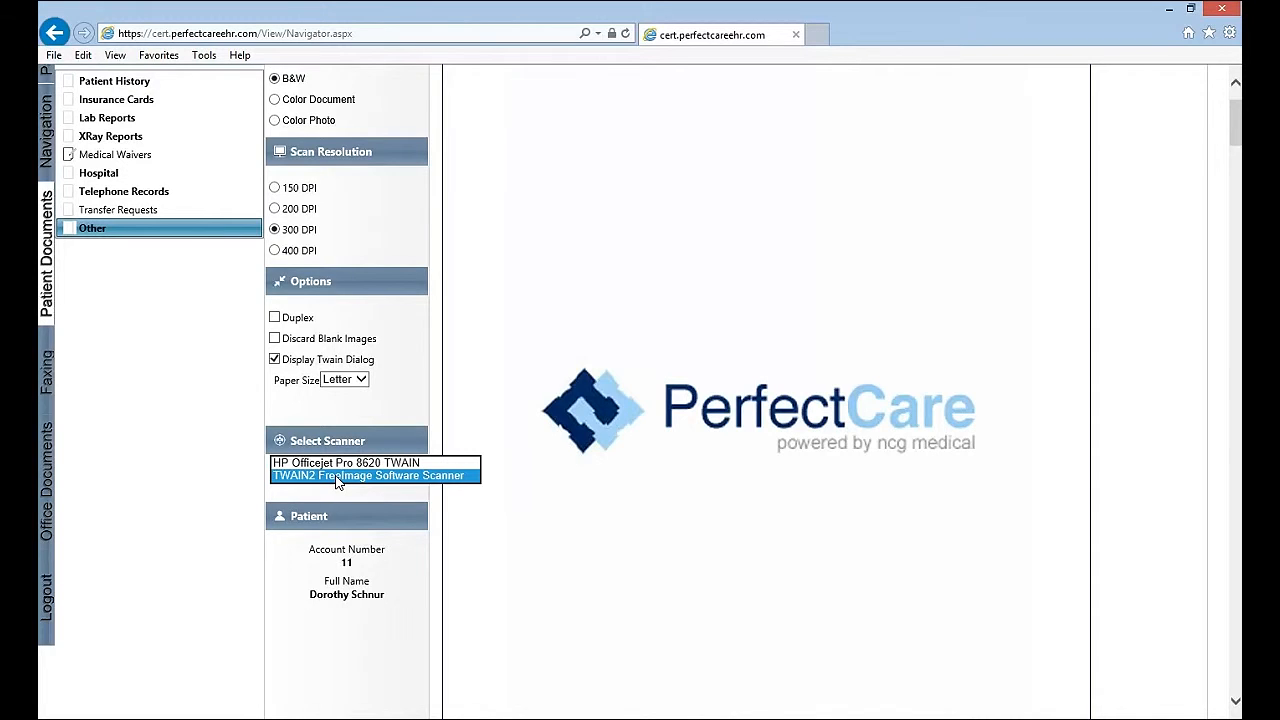
{"action": "left_click", "coordinate": [389, 477]}
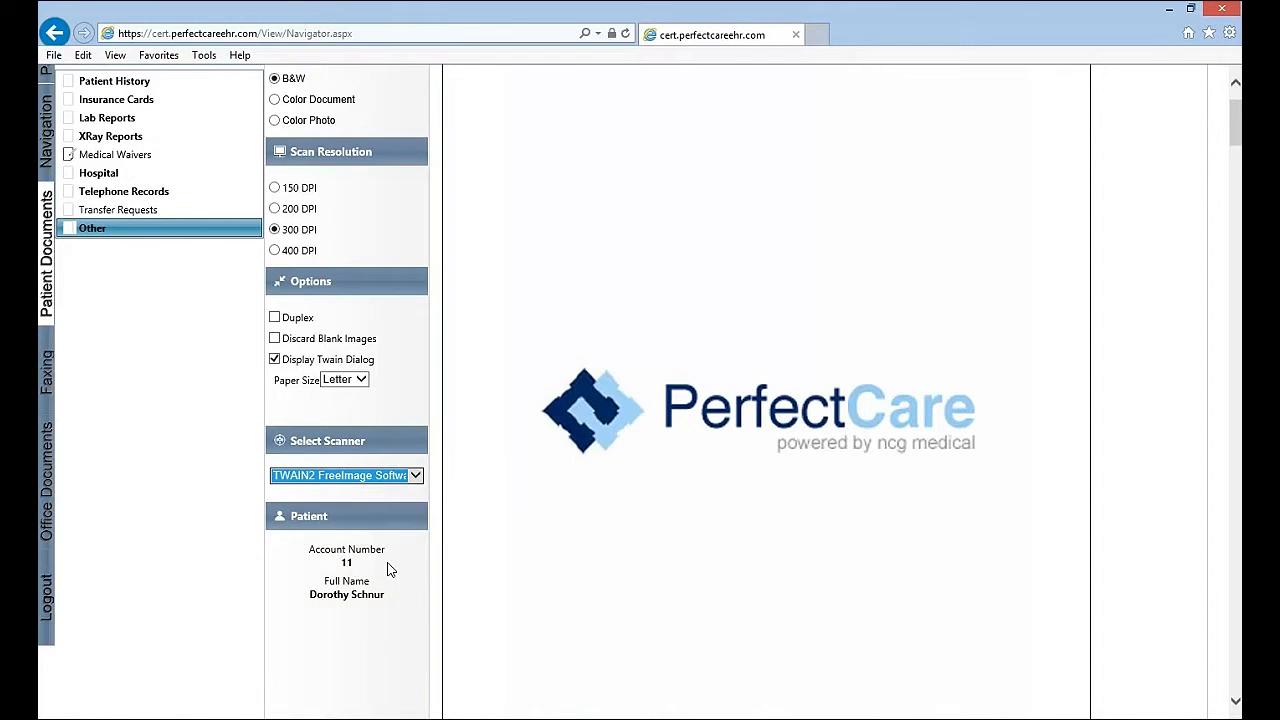
{"action": "scroll", "coordinate": [390, 570], "scroll_direction": "up", "scroll_amount": 2}
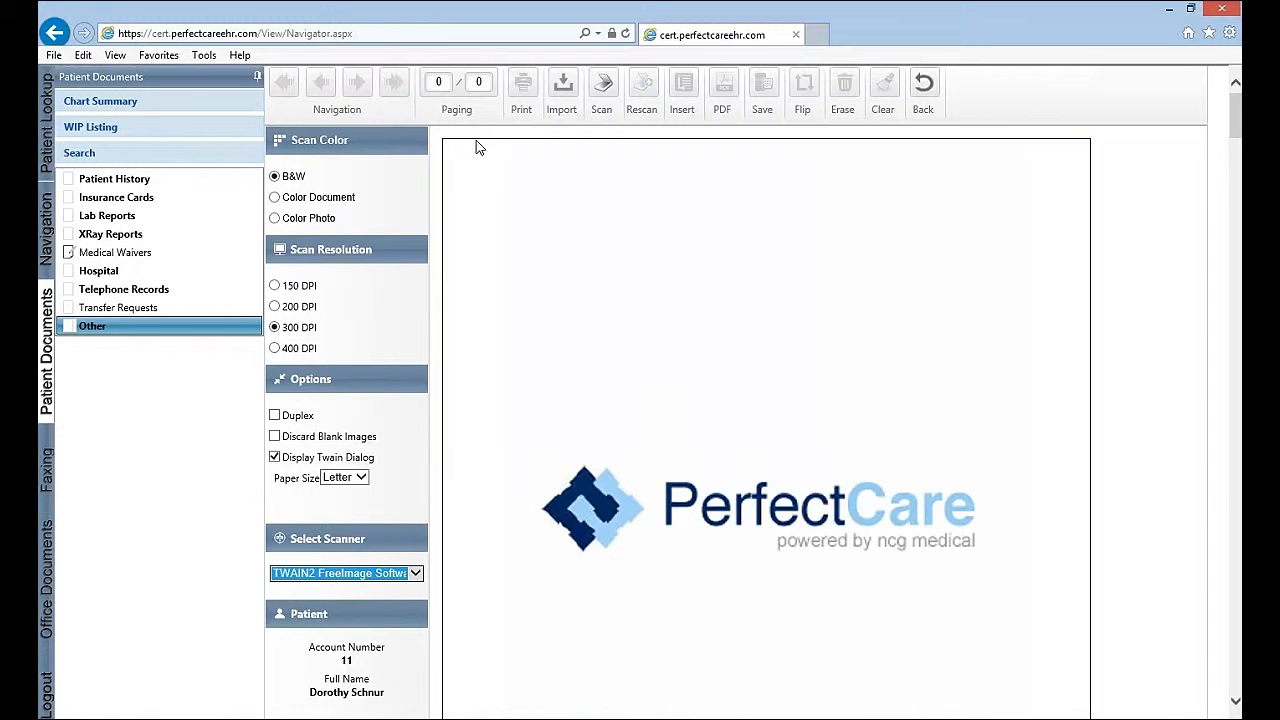
- Scan a two-page document and move through its pages back to page 1
{"action": "left_click", "coordinate": [604, 90]}
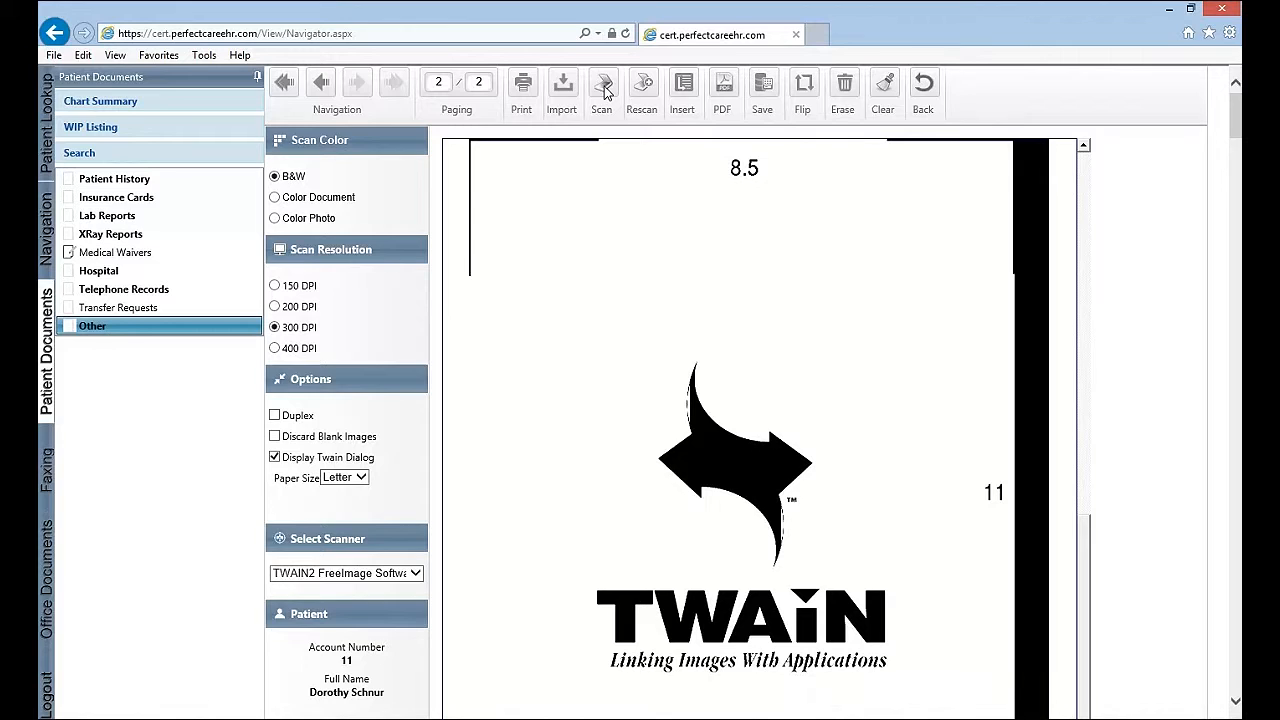
{"action": "left_click", "coordinate": [322, 90]}
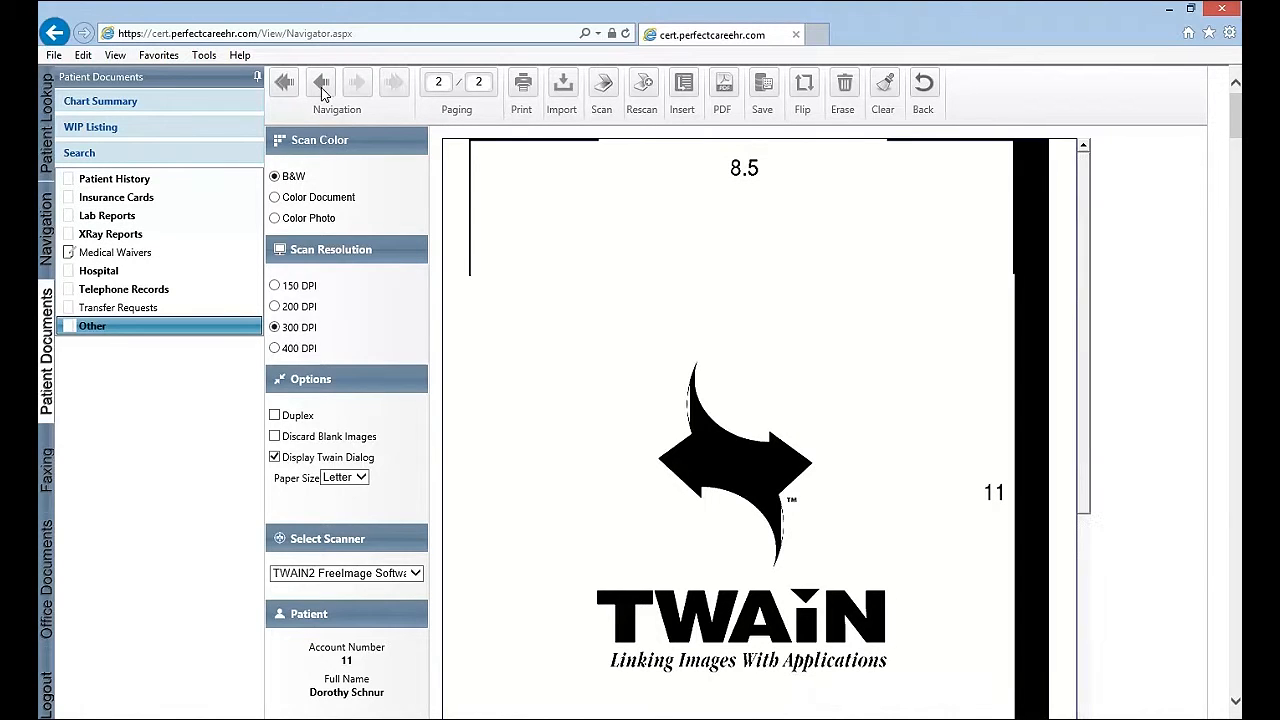
{"action": "left_click", "coordinate": [357, 84]}
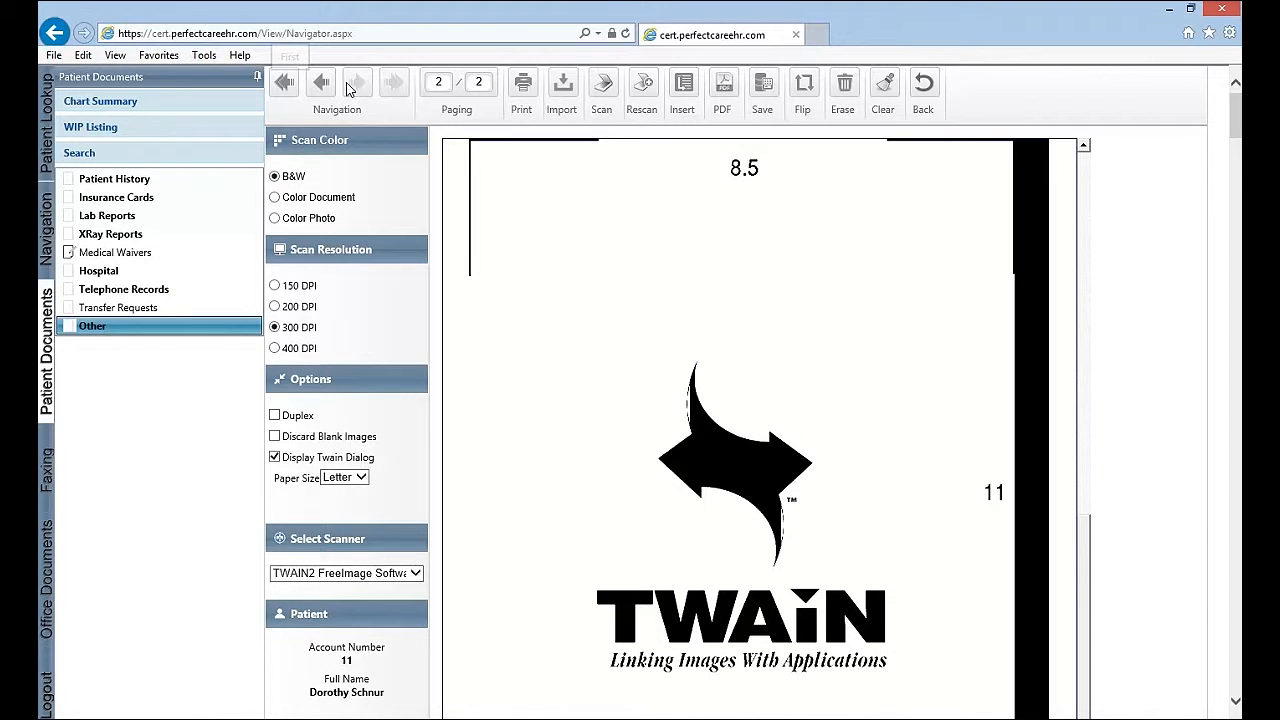
{"action": "left_click", "coordinate": [285, 83]}
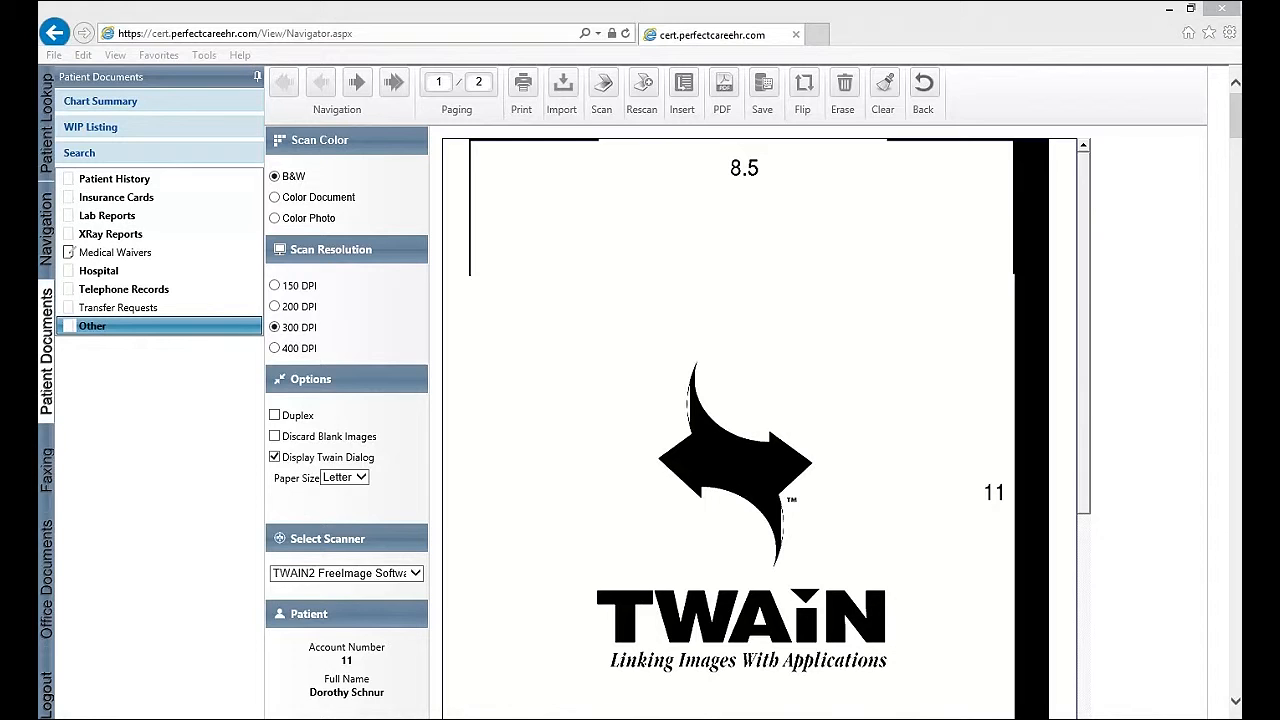
- Scan one more page into the document and insert another scanned page at page 2
{"action": "left_click", "coordinate": [601, 90]}
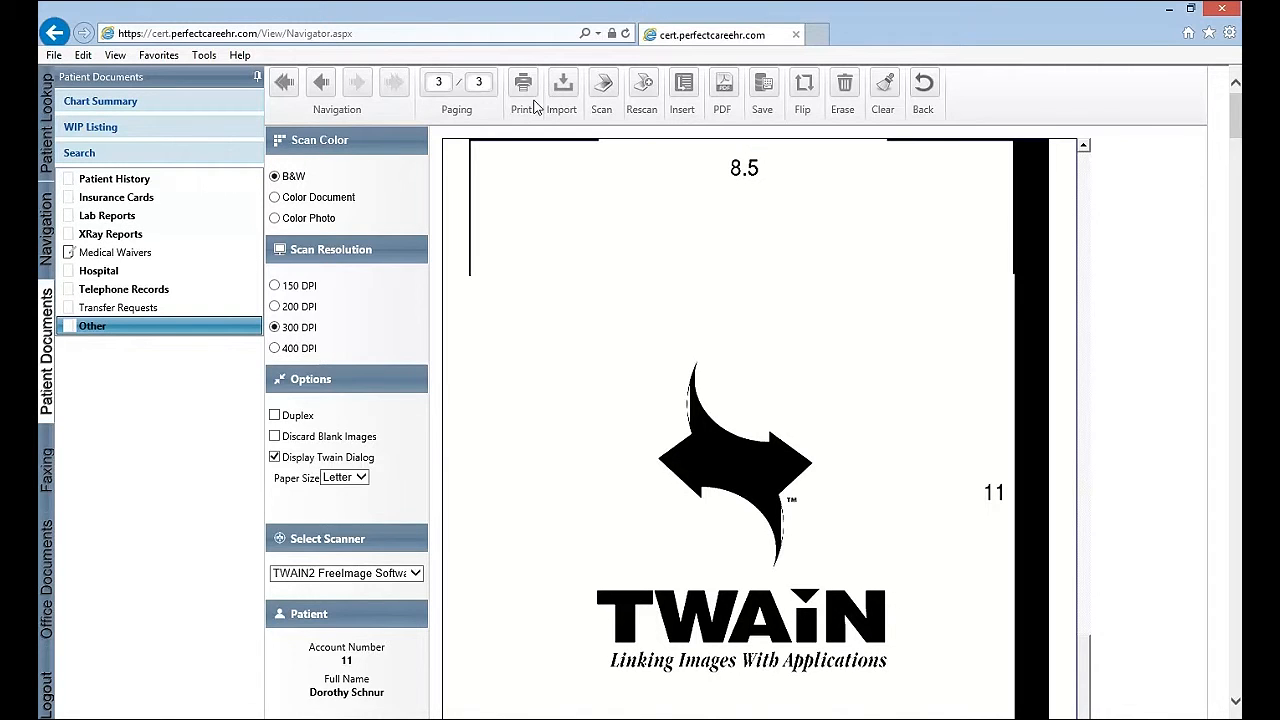
{"action": "left_click", "coordinate": [322, 85]}
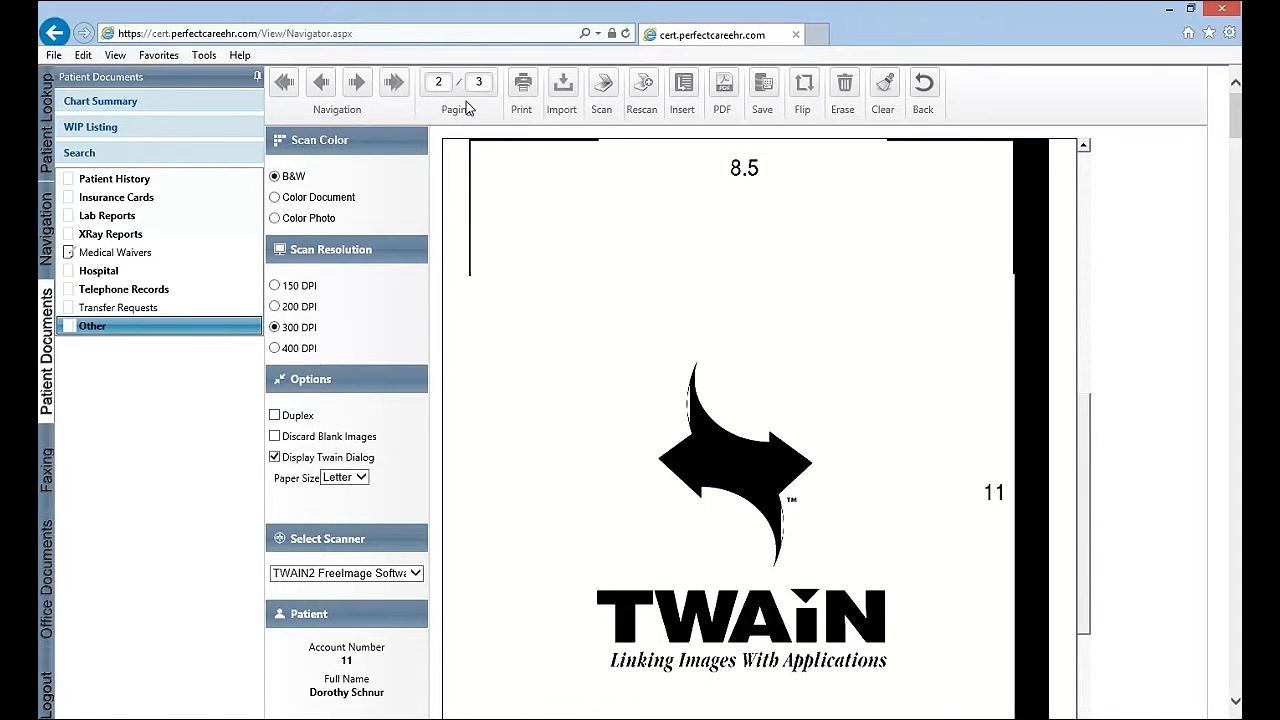
{"action": "left_click", "coordinate": [685, 88]}
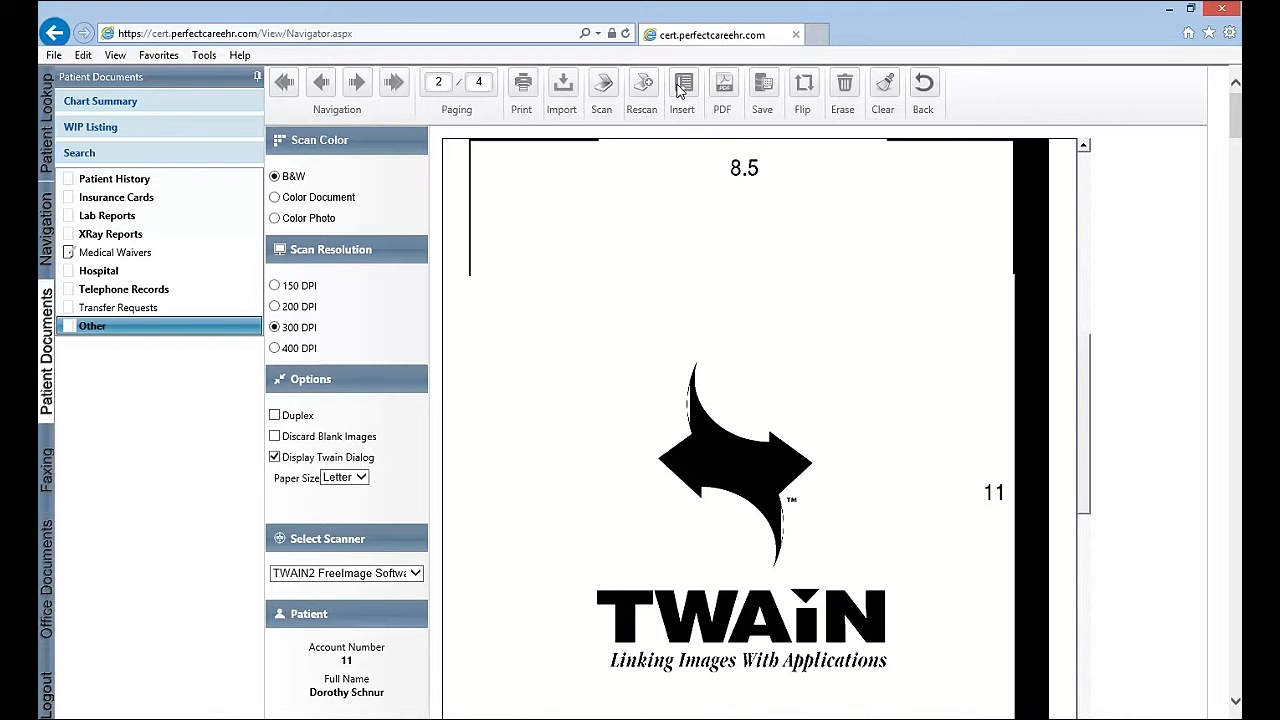
{"action": "left_click", "coordinate": [677, 85]}
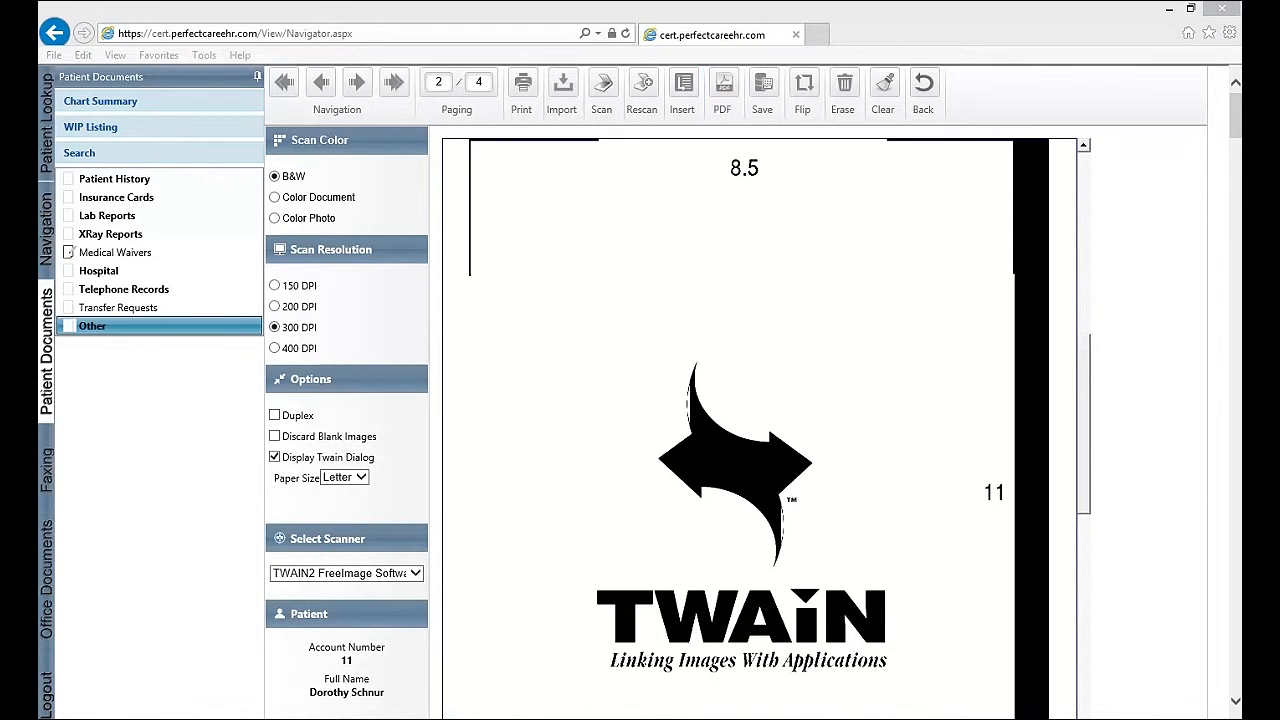
- Open and cancel the PDF export of the scan, and flip page 2 upside down and back upright
{"action": "left_click", "coordinate": [726, 88]}
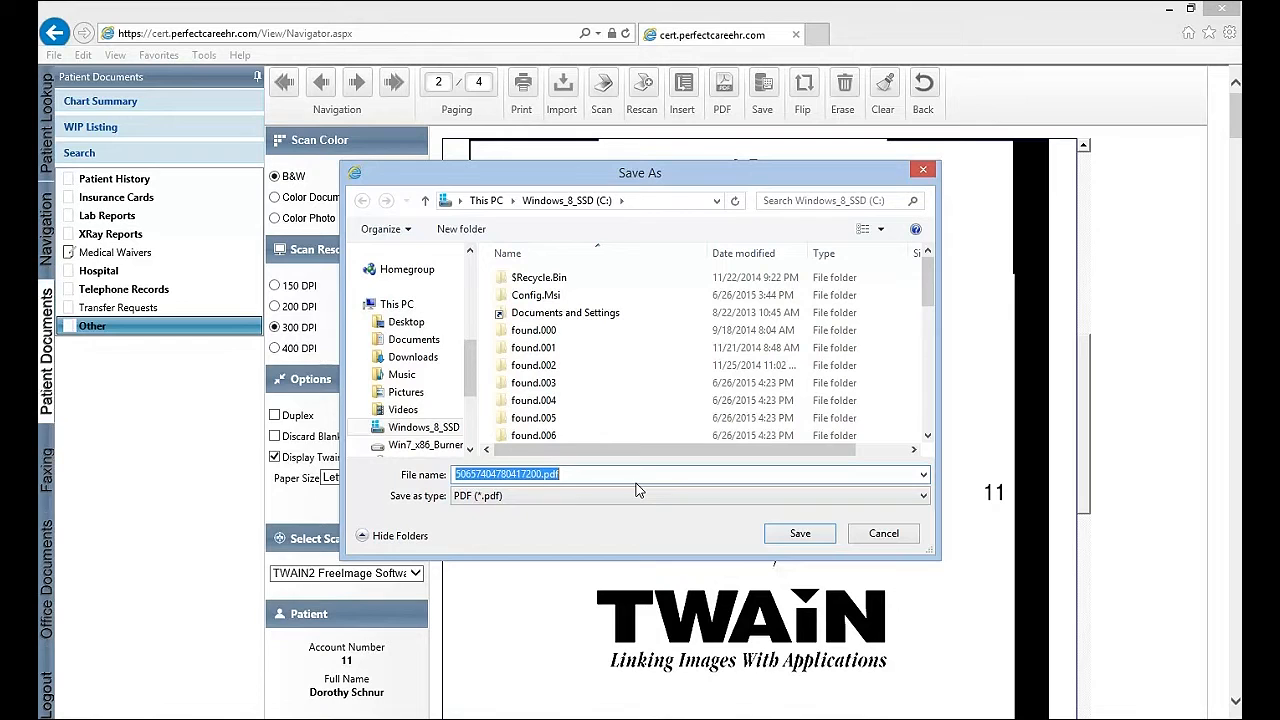
{"action": "left_click", "coordinate": [880, 539]}
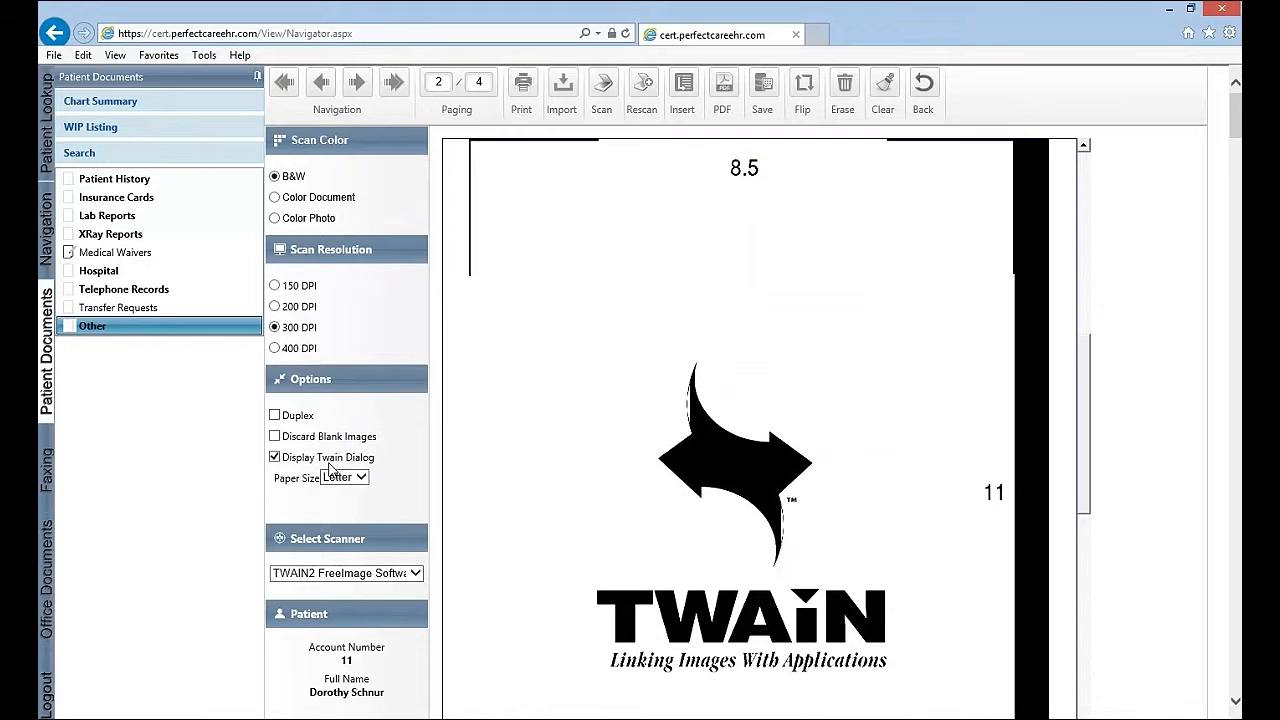
{"action": "left_click", "coordinate": [810, 89]}
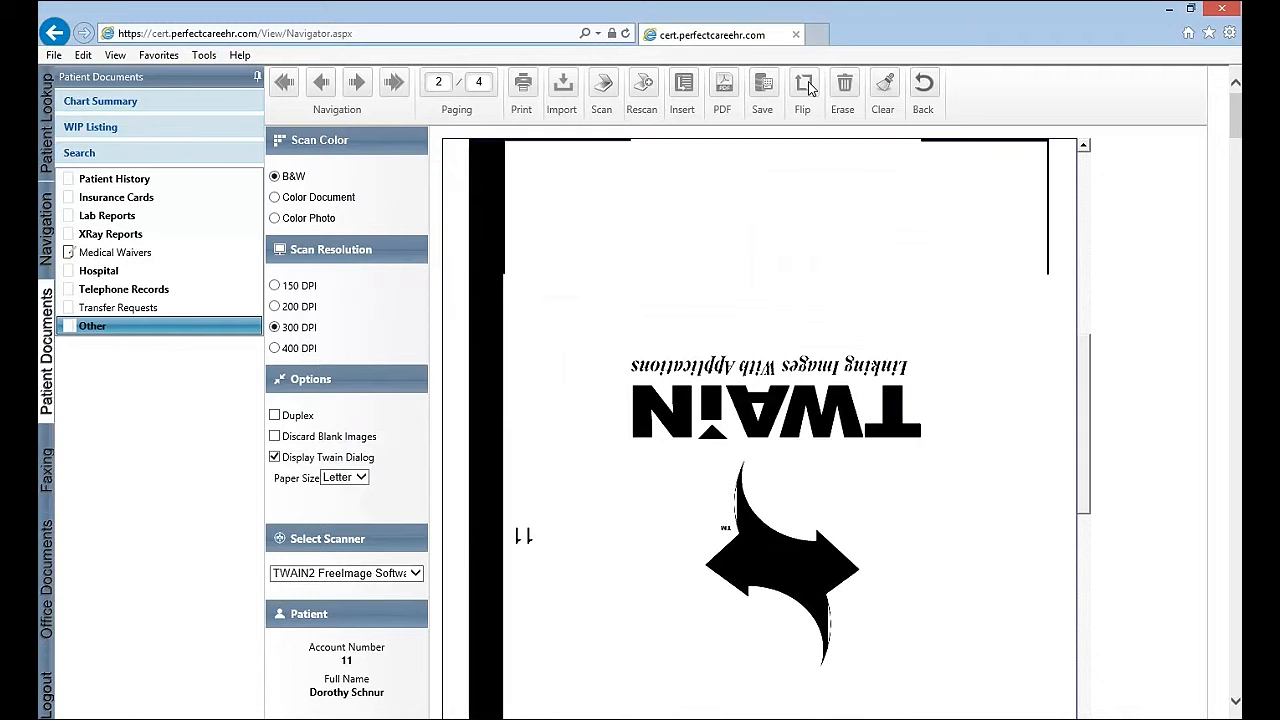
{"action": "left_click", "coordinate": [810, 89]}
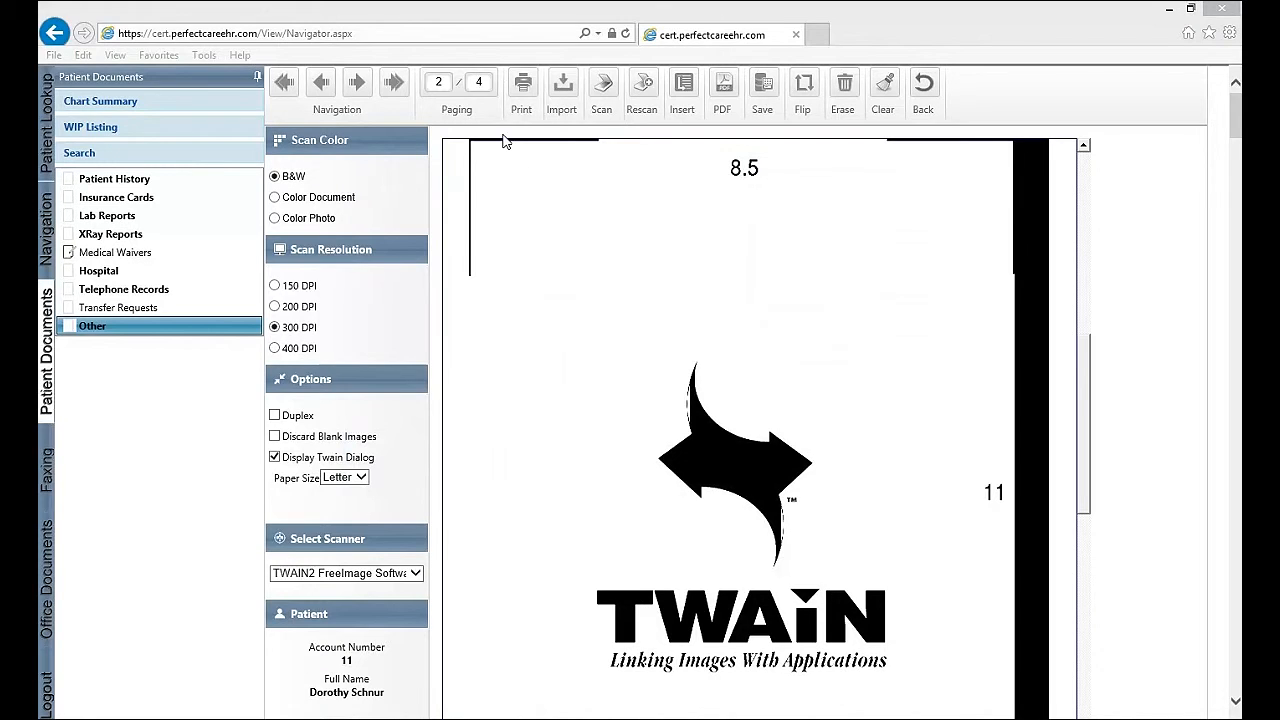
- Erase two of the scanned pages, starting from page 2, so that two pages are kept
{"action": "left_click", "coordinate": [846, 89]}
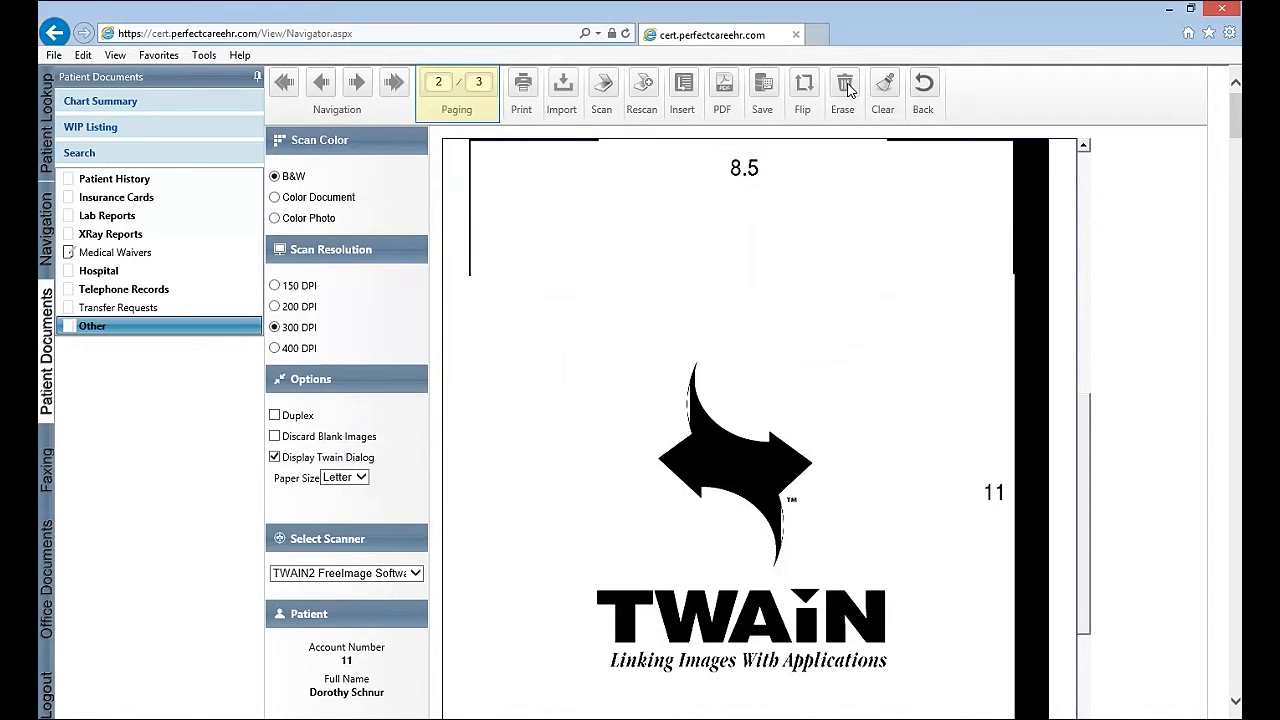
{"action": "left_click", "coordinate": [846, 89]}
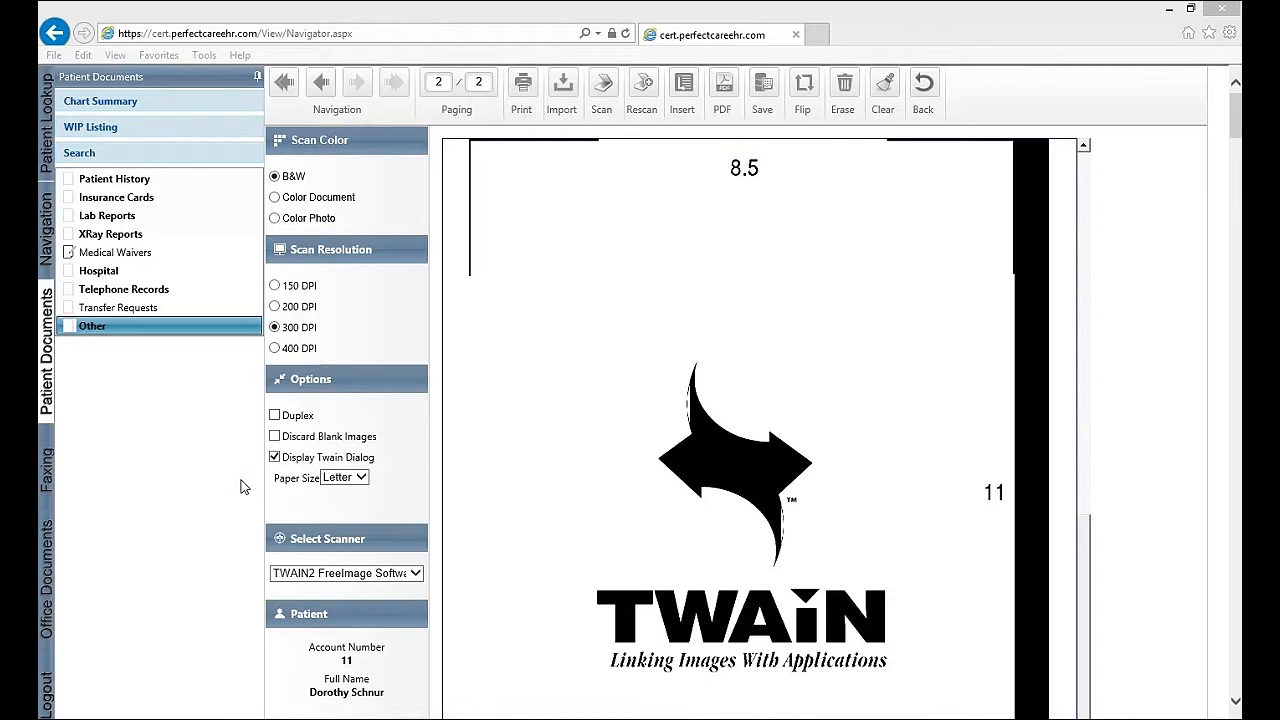
- Try to leave the scan page without saving the scanned document, and choose to stay on the page
{"action": "left_click", "coordinate": [922, 89]}
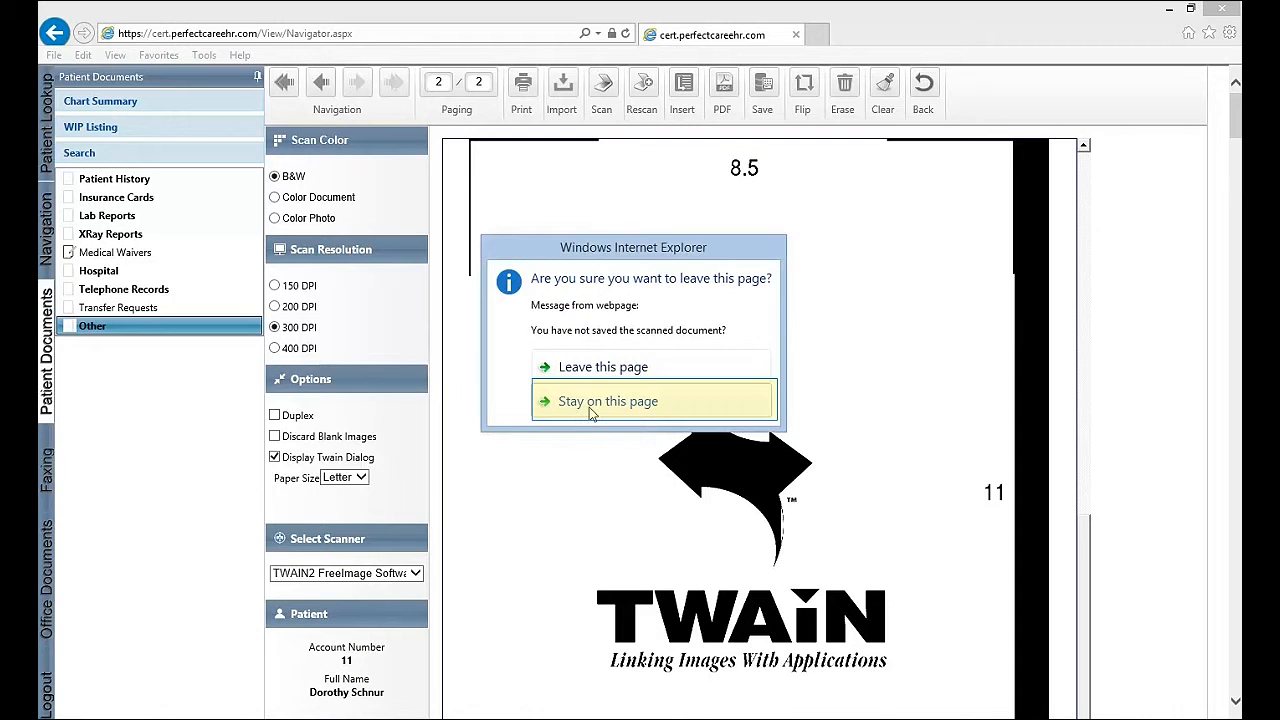
{"action": "left_click", "coordinate": [591, 408]}
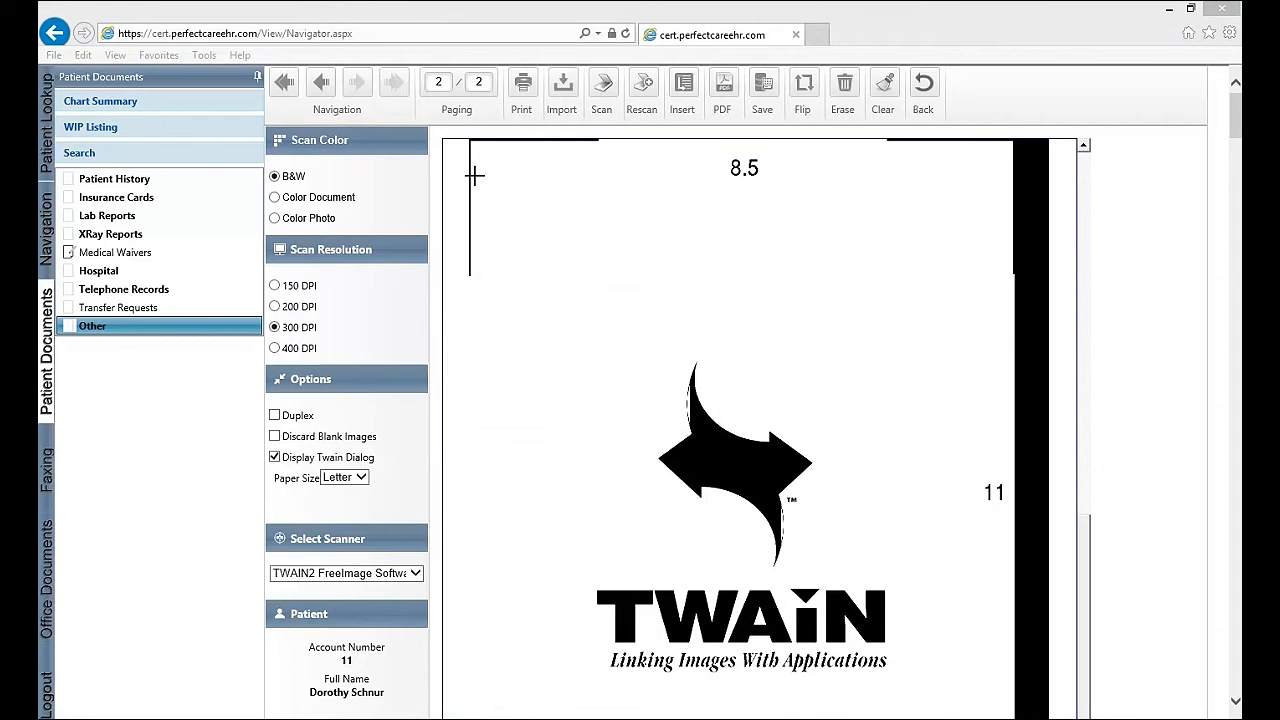
- Save the scanned pages to the Other category and return to the patient's document thumbnails
{"action": "left_click", "coordinate": [762, 86]}
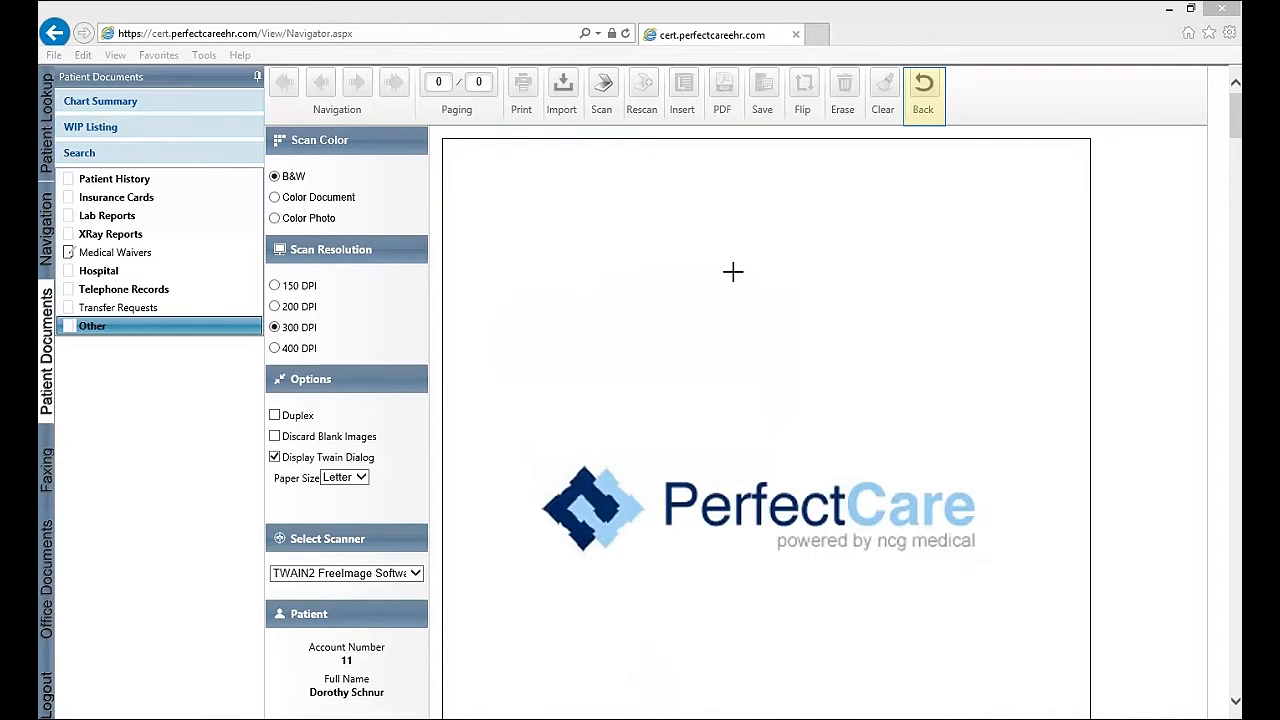
{"action": "left_click", "coordinate": [934, 92]}
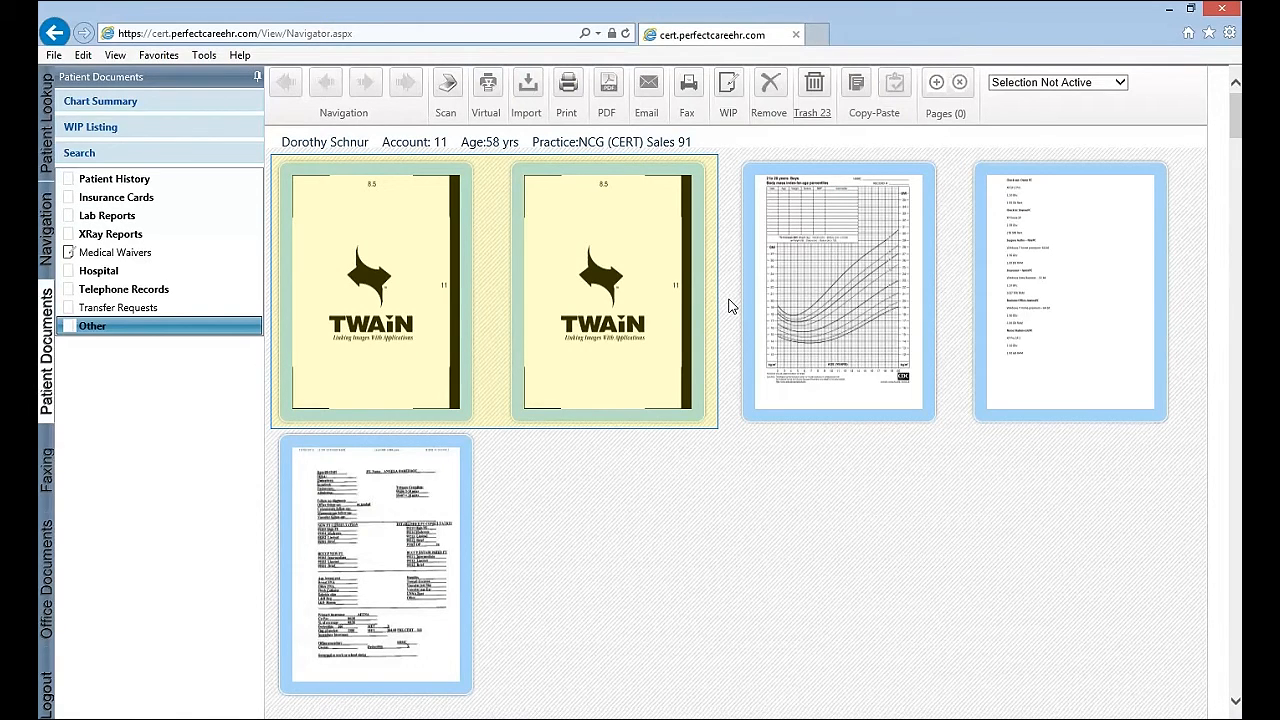
{"action": "left_click", "coordinate": [729, 305]}
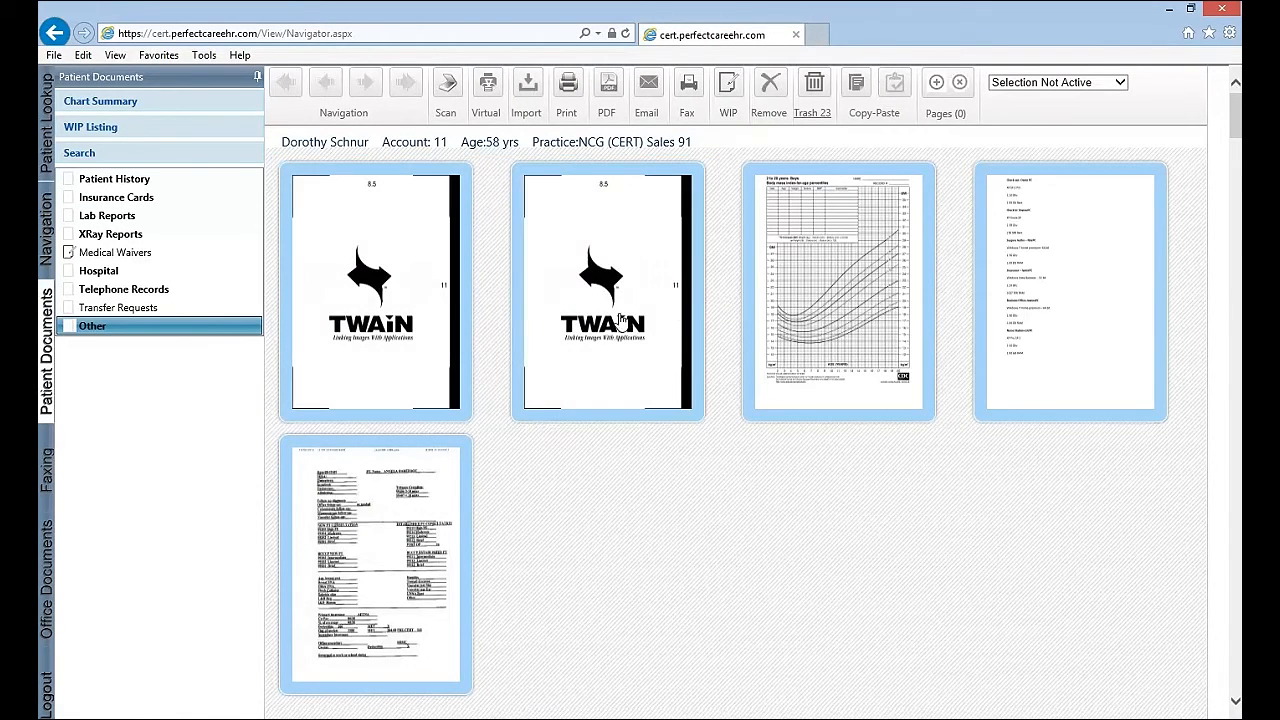